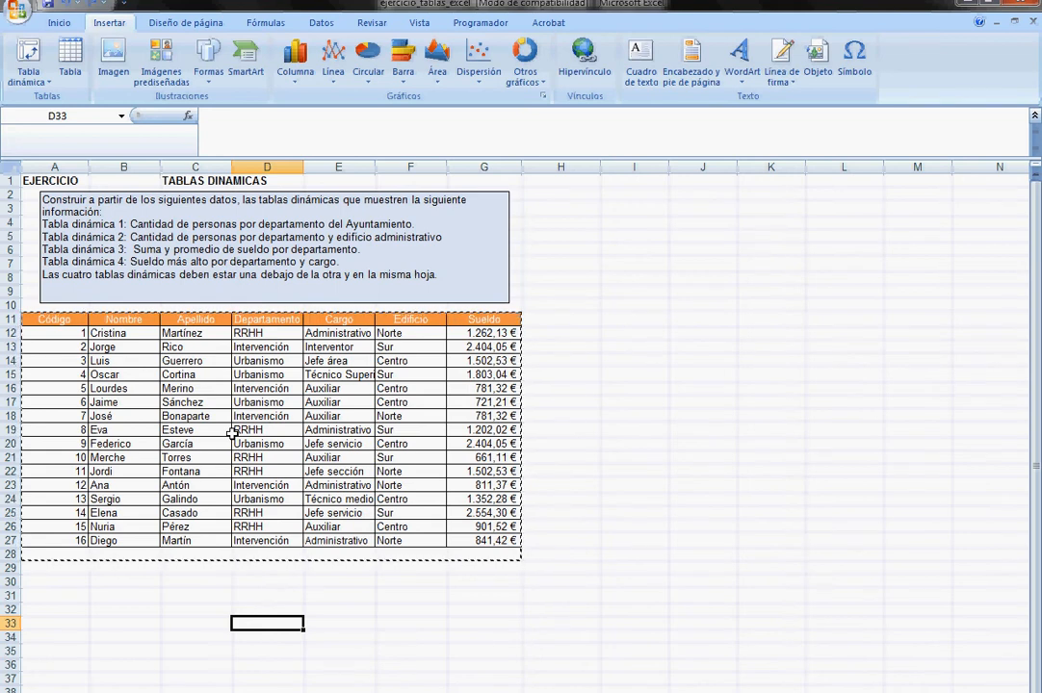
left_click(285, 406)
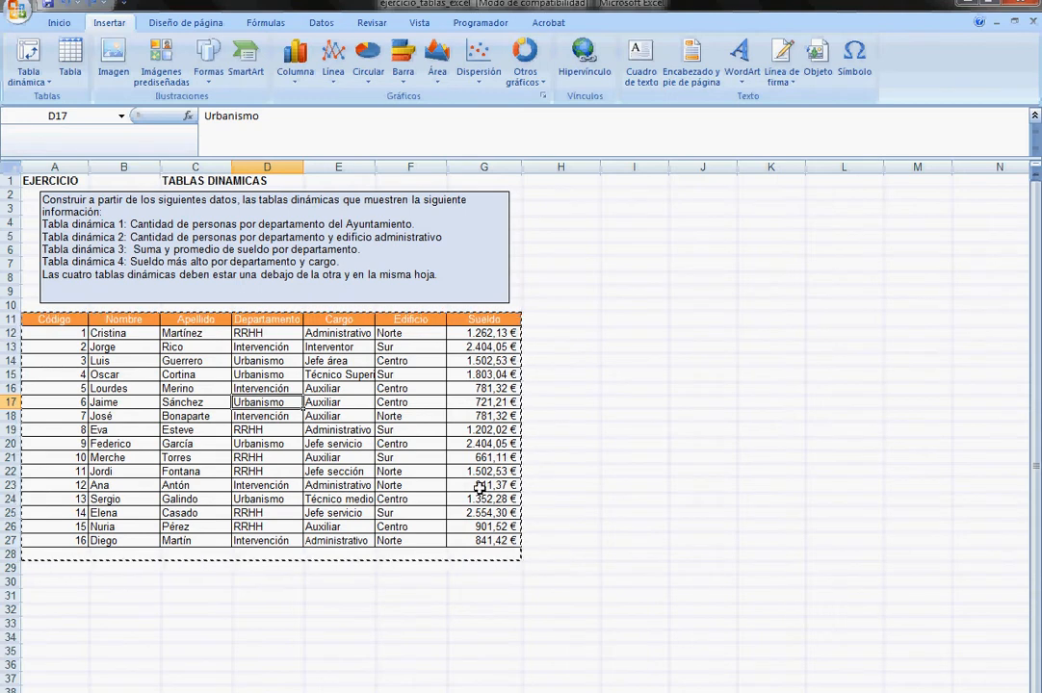
left_click(316, 431)
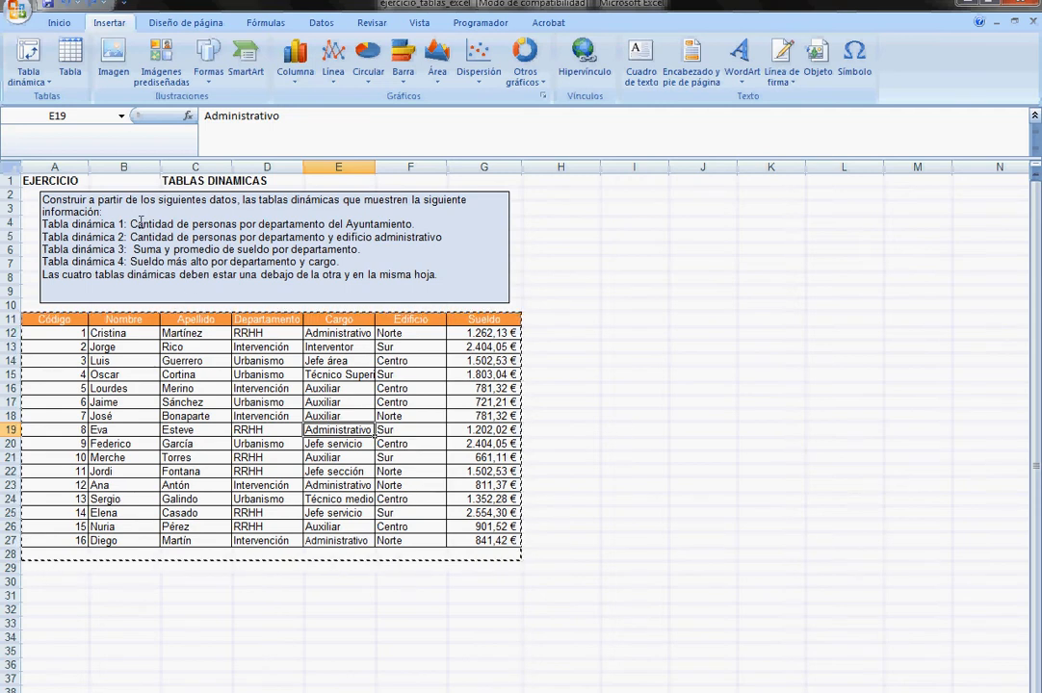
left_click_drag(129, 223, 410, 223)
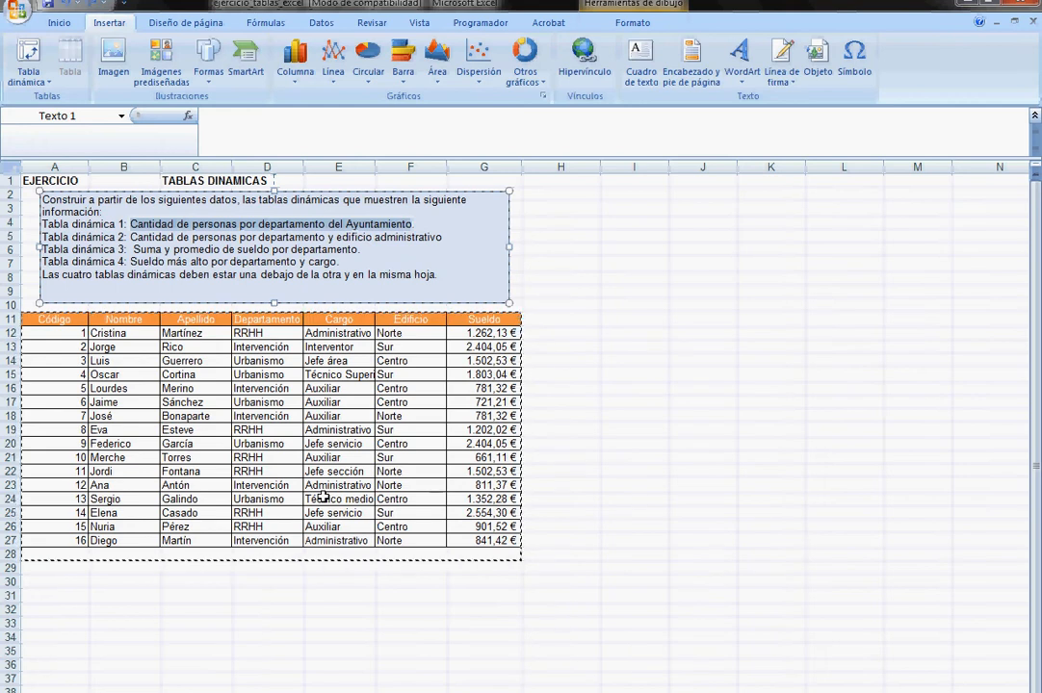
Step: Create a pivot table from the data range A11:G27, placed at cell I11 of the existing sheet
left_click(621, 321)
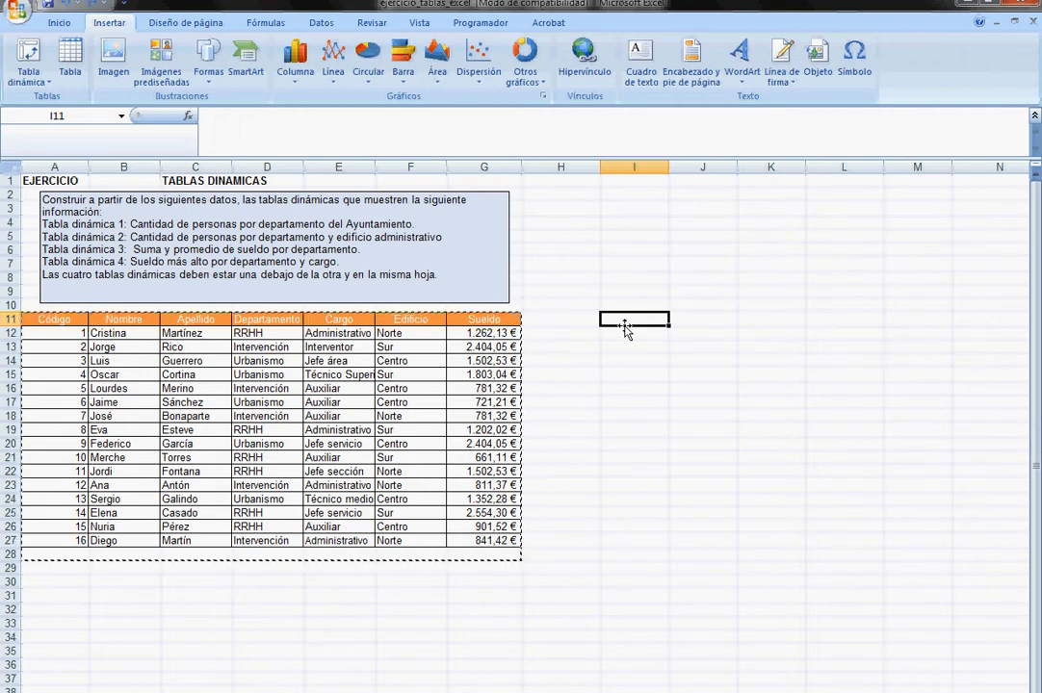
left_click(29, 81)
left_click(54, 104)
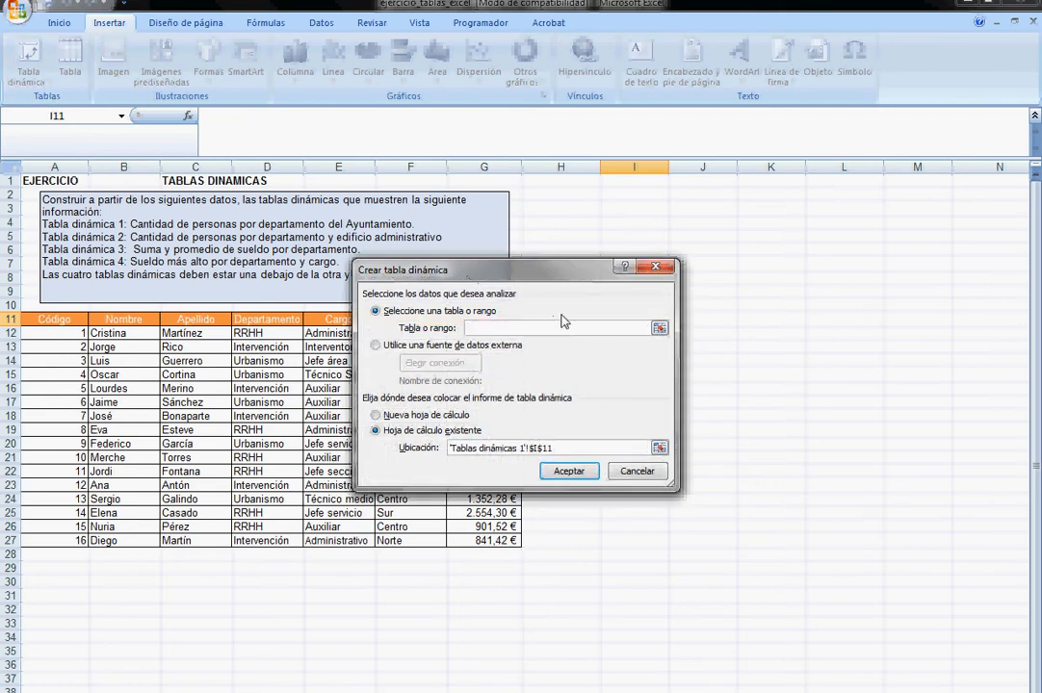
left_click(660, 329)
left_click_drag(54, 322, 488, 545)
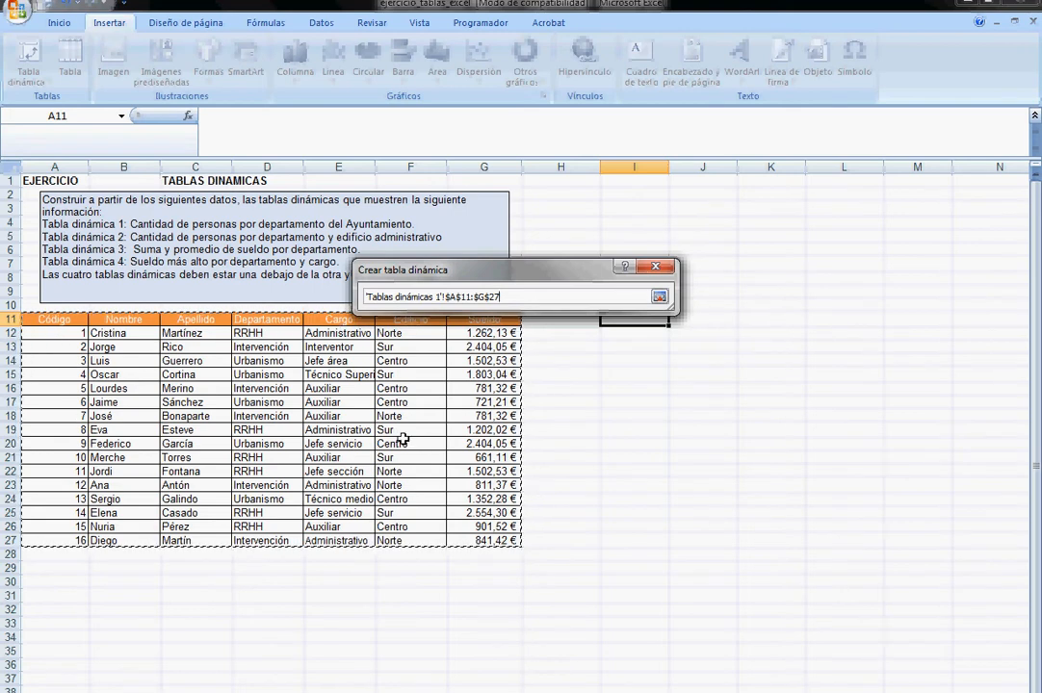
left_click(661, 297)
left_click(569, 471)
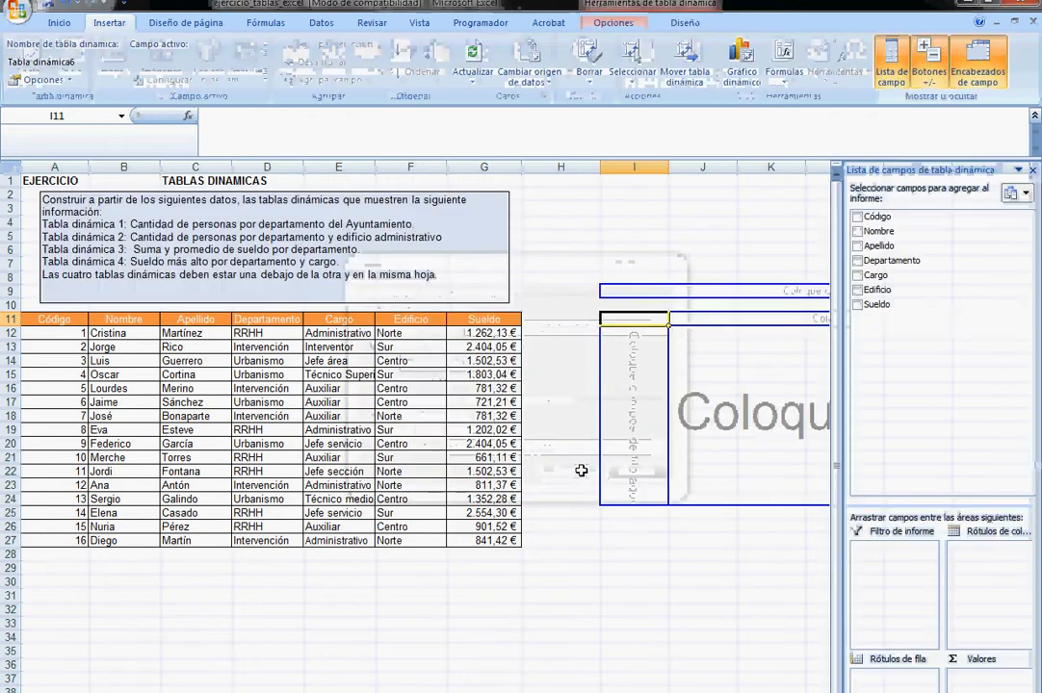
Step: Add Nombre to the pivot table's data area as a count and Departamento as its column field
scroll(425, 424, "right", 5)
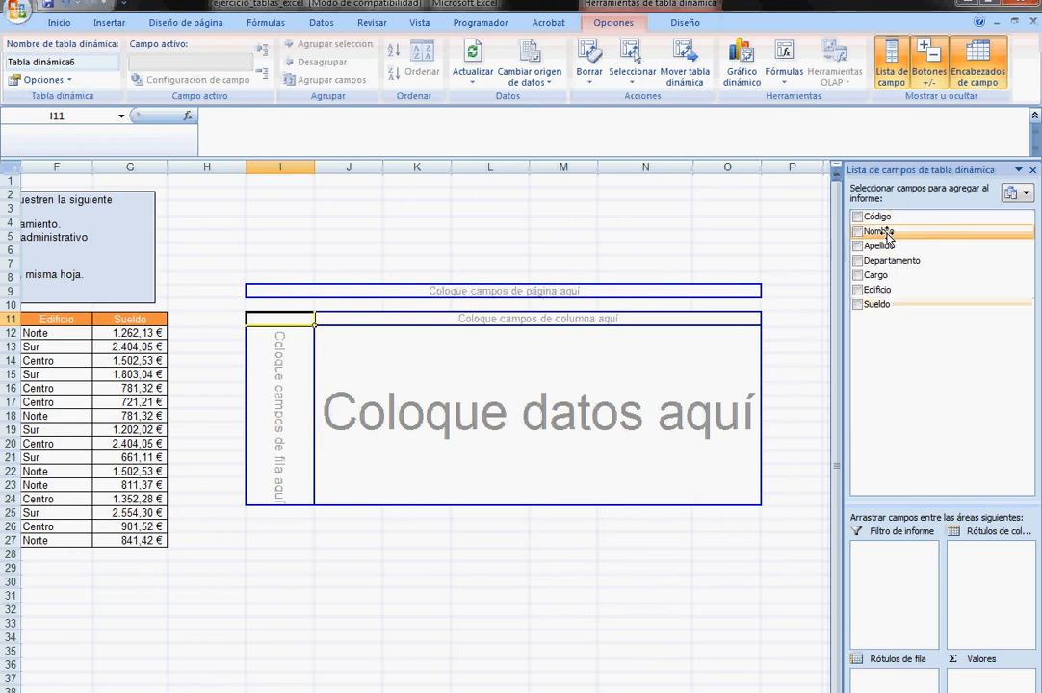
scroll(414, 386, "left", 5)
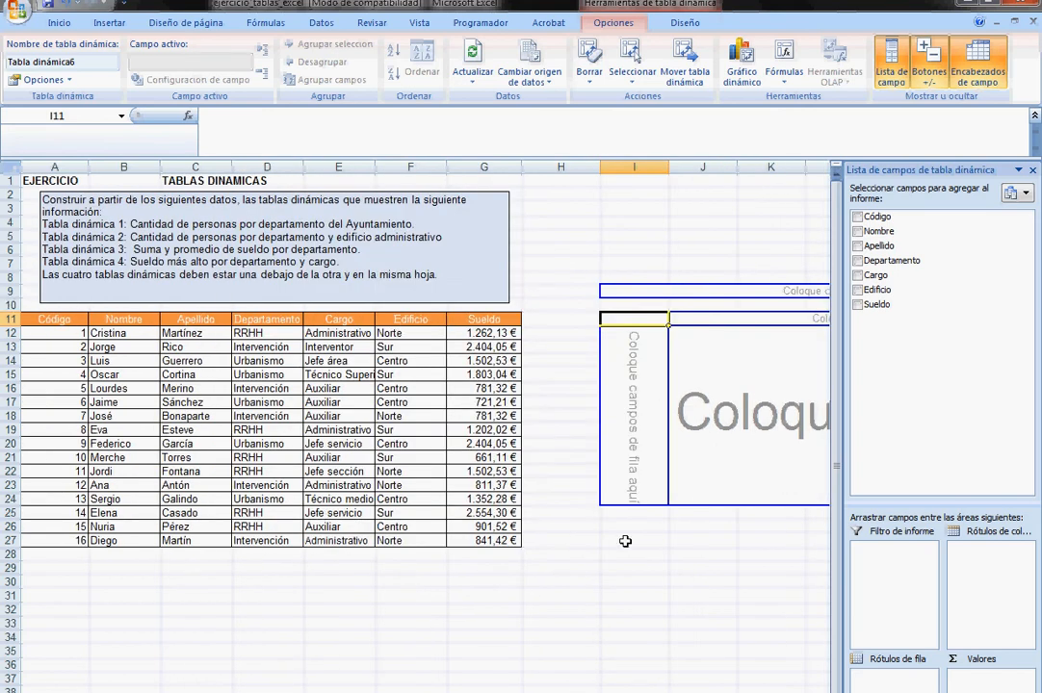
scroll(414, 385, "right", 4)
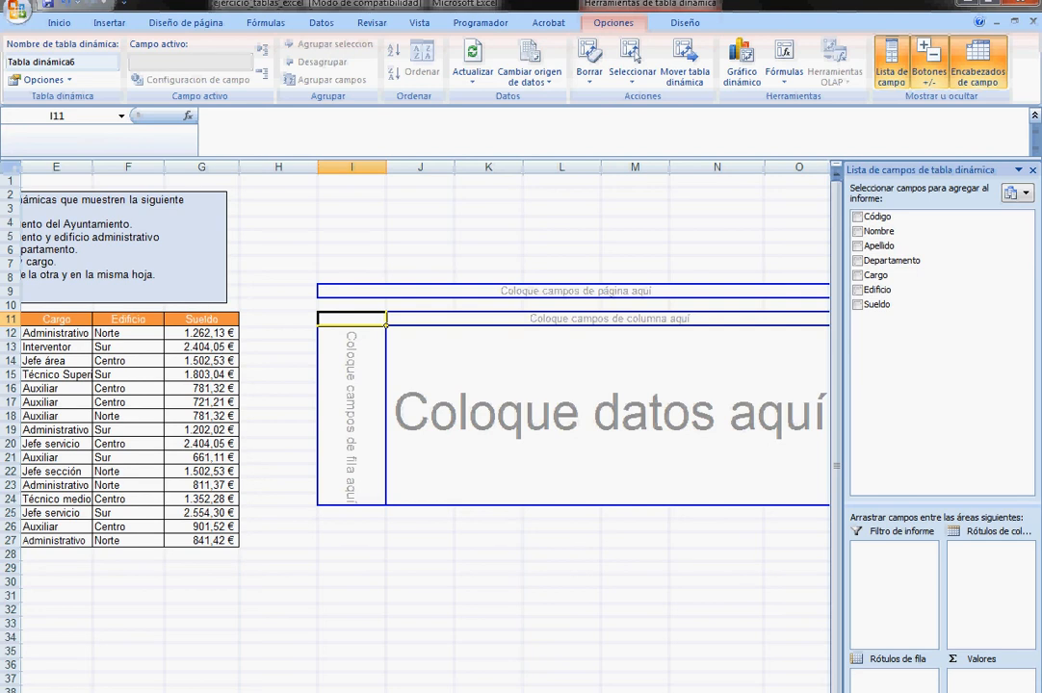
scroll(420, 423, "right", 1)
scroll(420, 424, "left", 5)
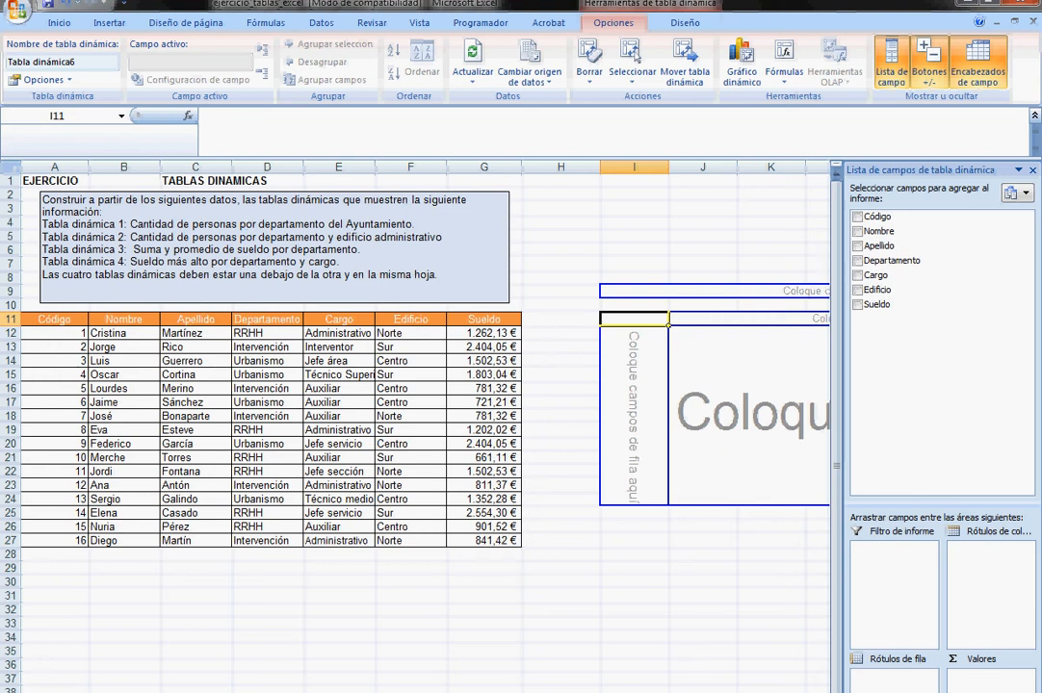
scroll(425, 429, "right", 5)
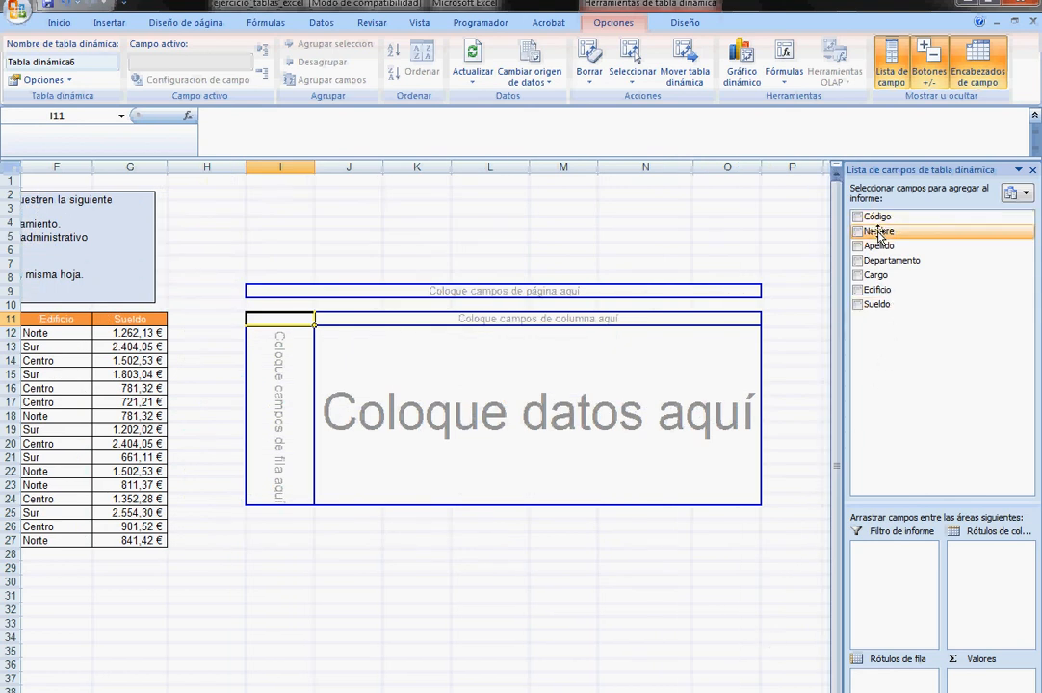
left_click_drag(879, 234, 572, 384)
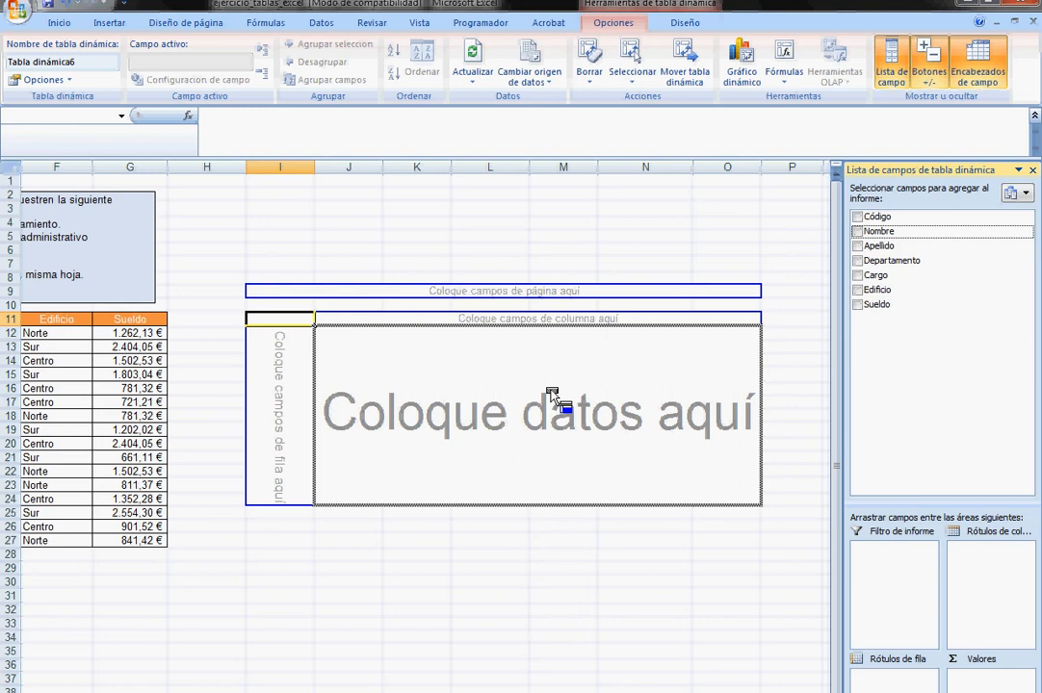
left_click_drag(548, 389, 549, 388)
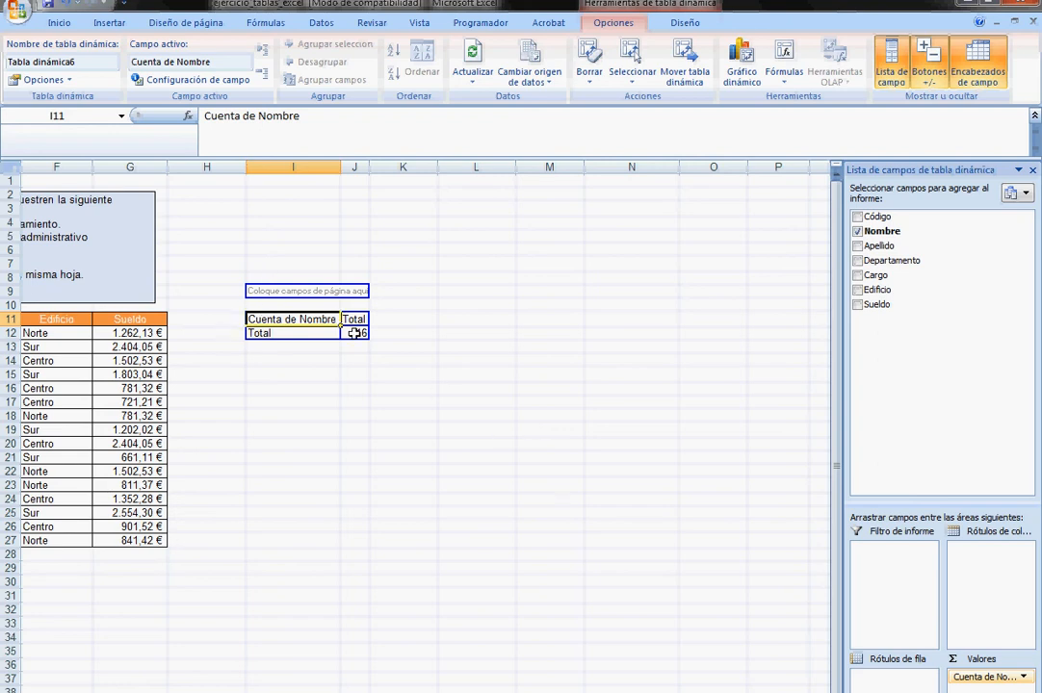
mouse_move(355, 333)
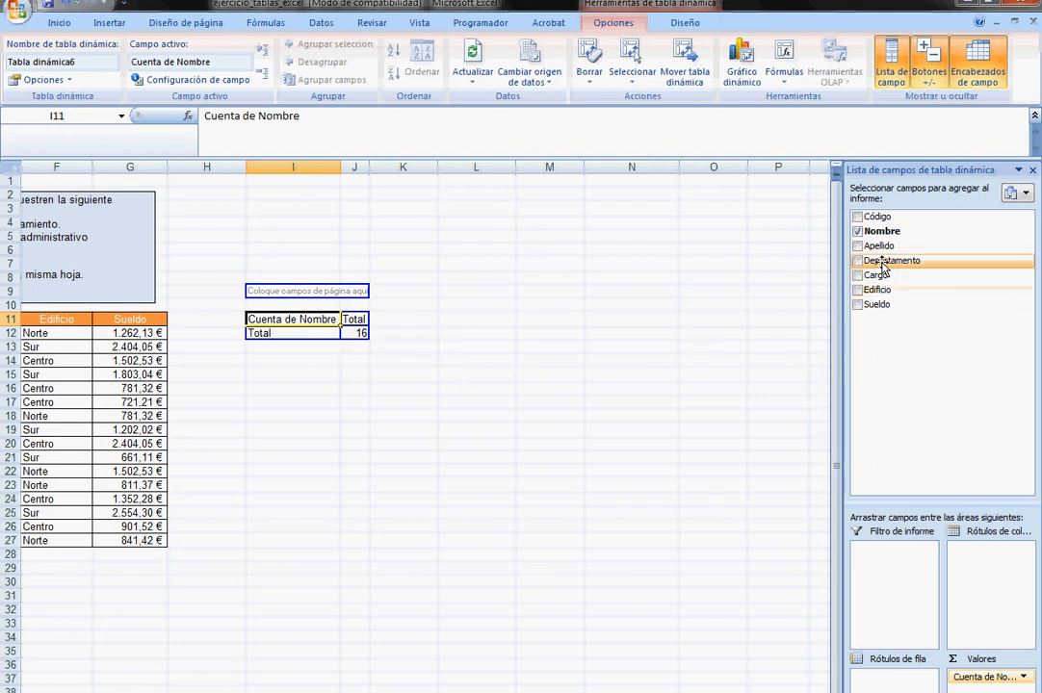
left_click_drag(883, 268, 355, 320)
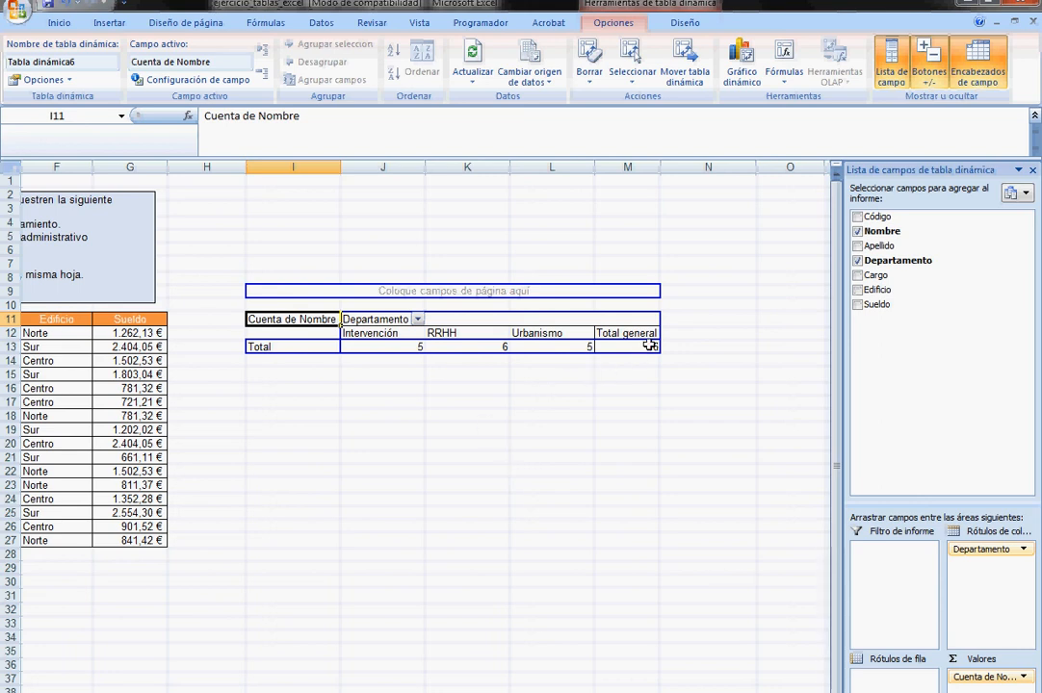
mouse_move(650, 345)
Step: Filter the pivot table's Departamento field to exclude Intervención
left_click(417, 320)
mouse_move(299, 429)
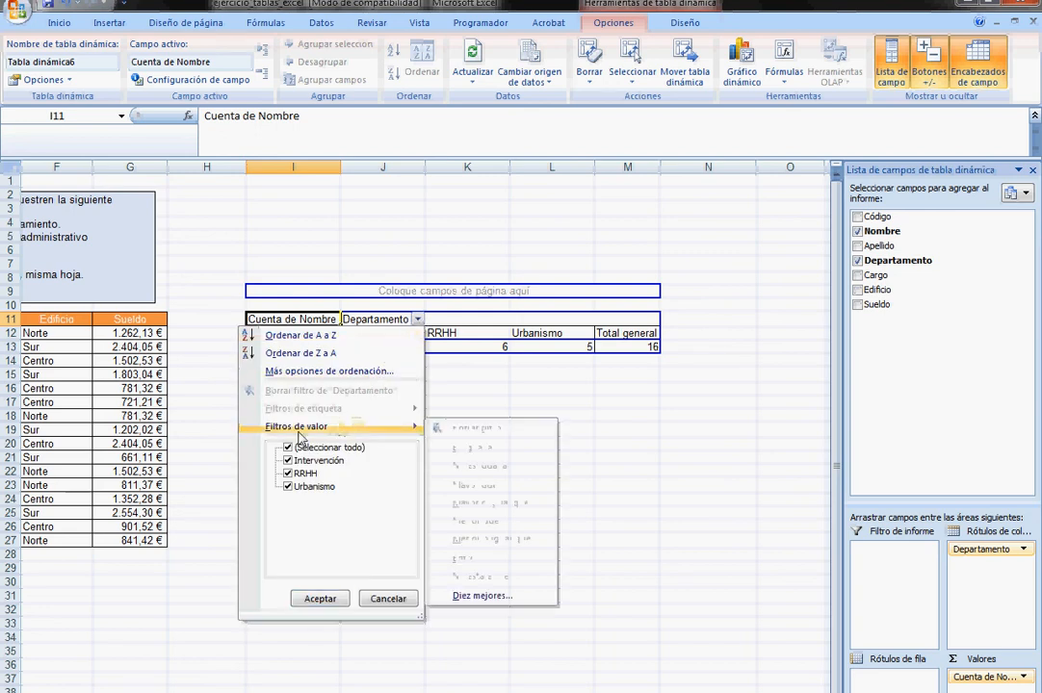
left_click(288, 461)
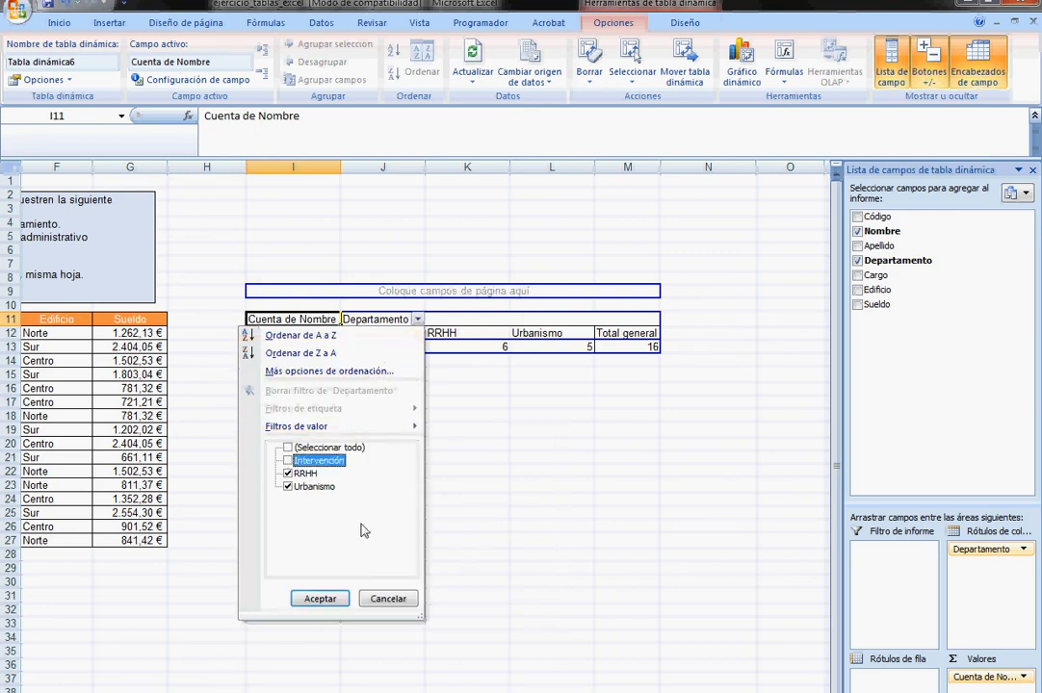
left_click(336, 599)
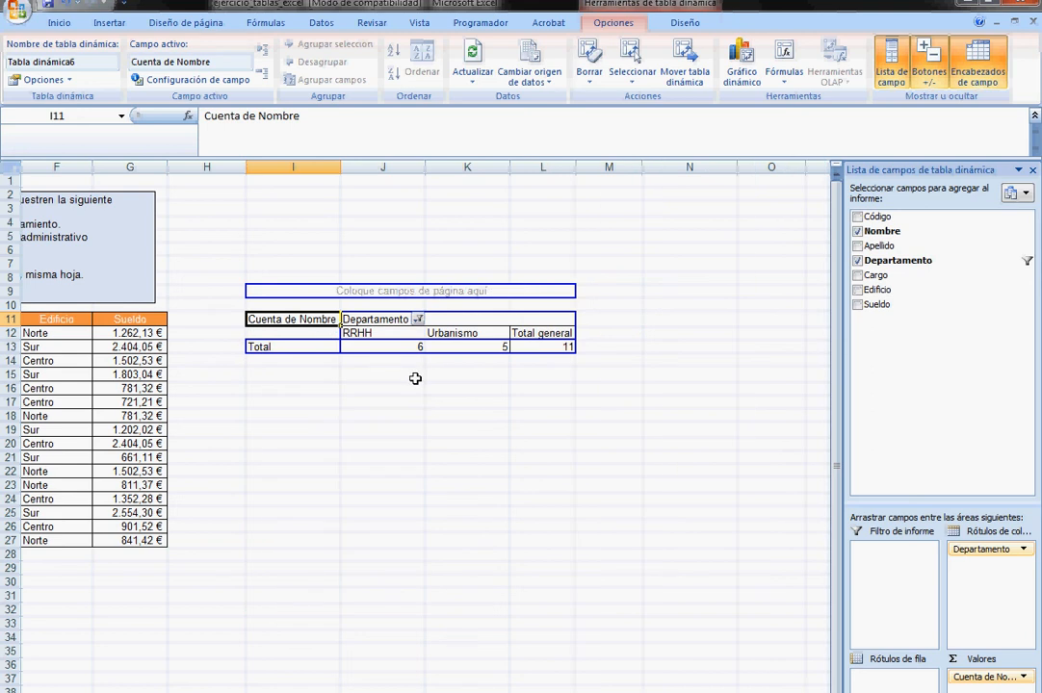
Step: Include Intervención again in the Departamento filter of the pivot table
left_click(417, 319)
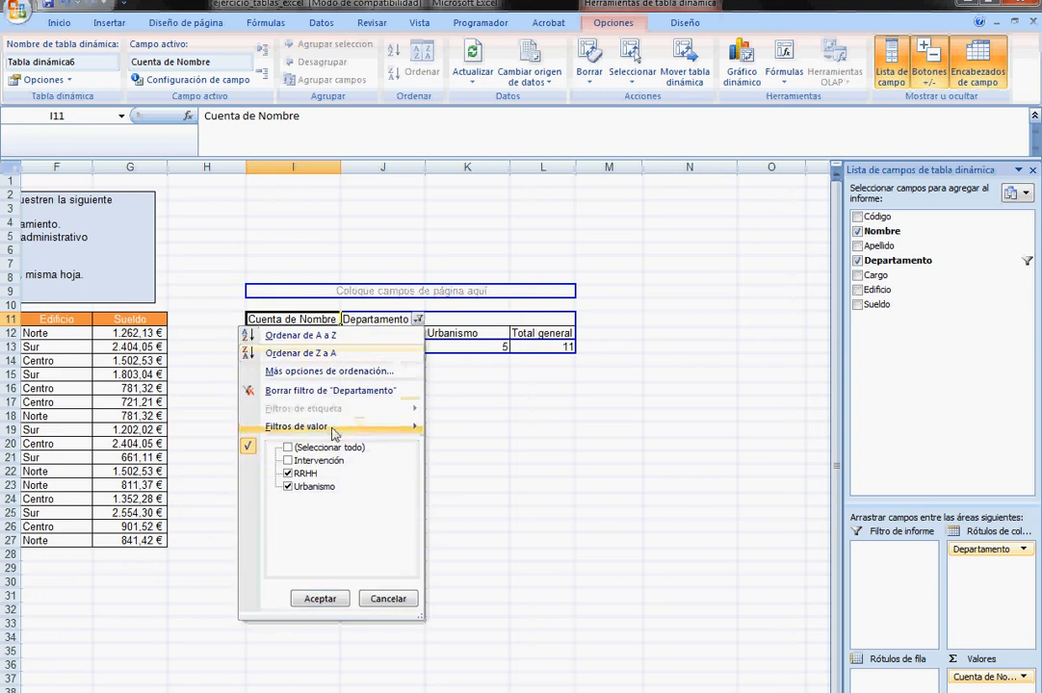
left_click(294, 462)
left_click(337, 598)
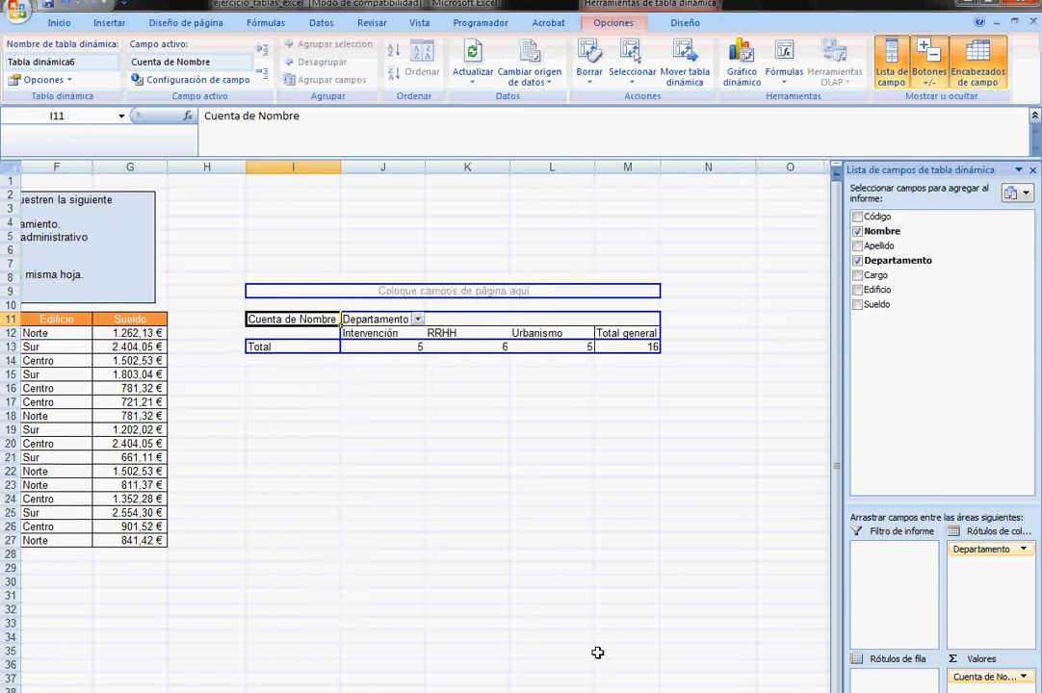
Step: Start a new employee record in row 28 with code 17 and the employee's first name and surname
scroll(423, 424, "left", 3)
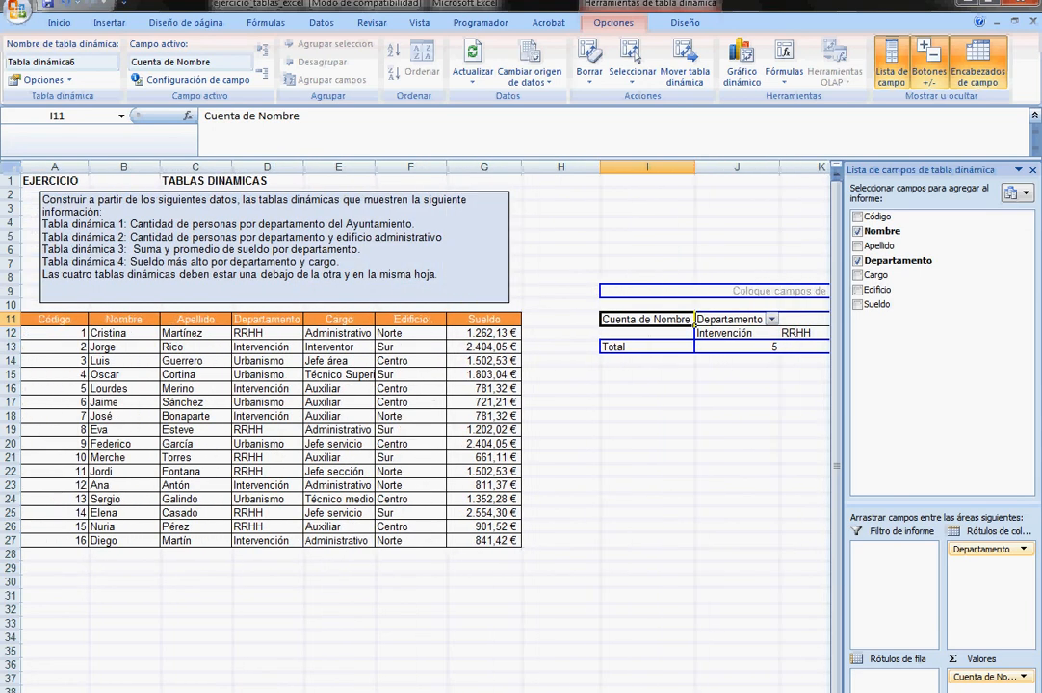
left_click(73, 555)
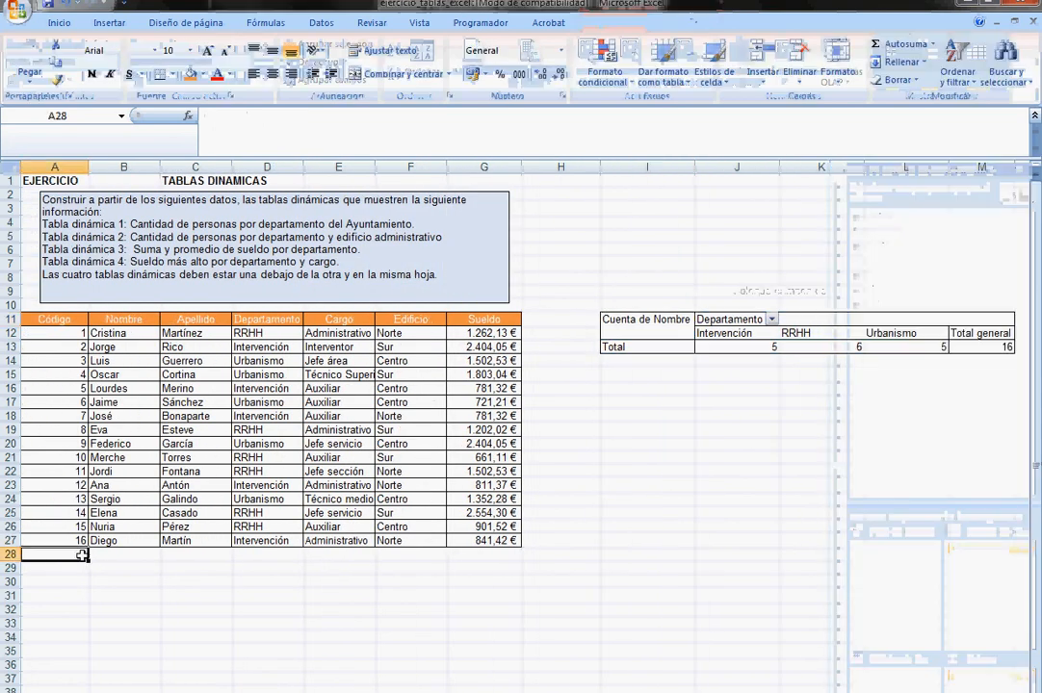
key("Right")
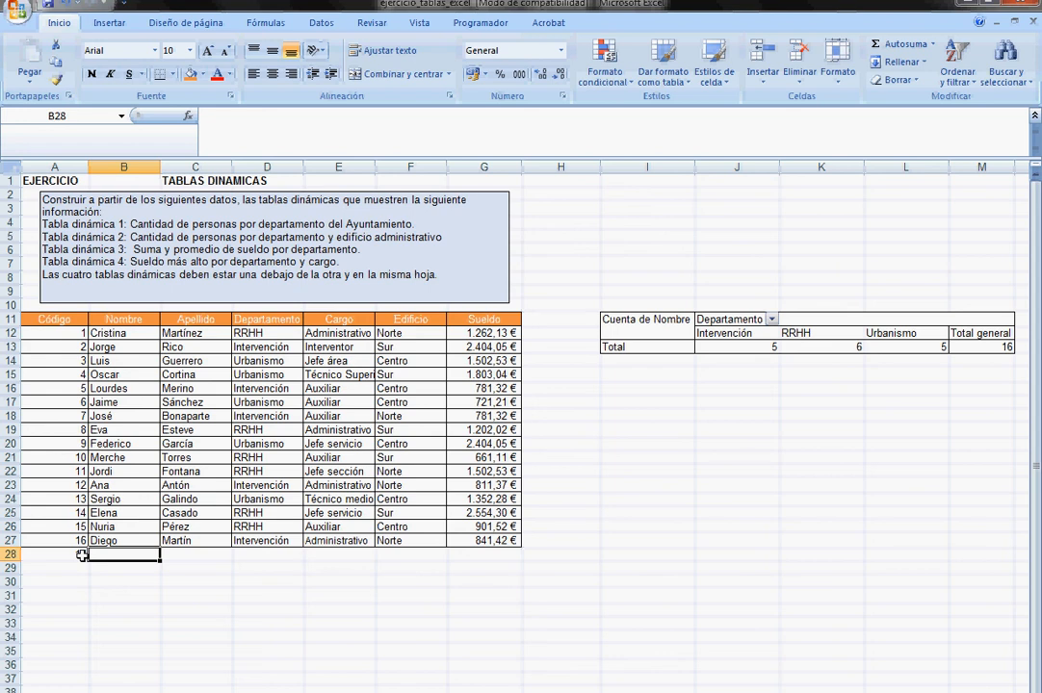
type("Pepe")
key("Tab")
type("Jimen")
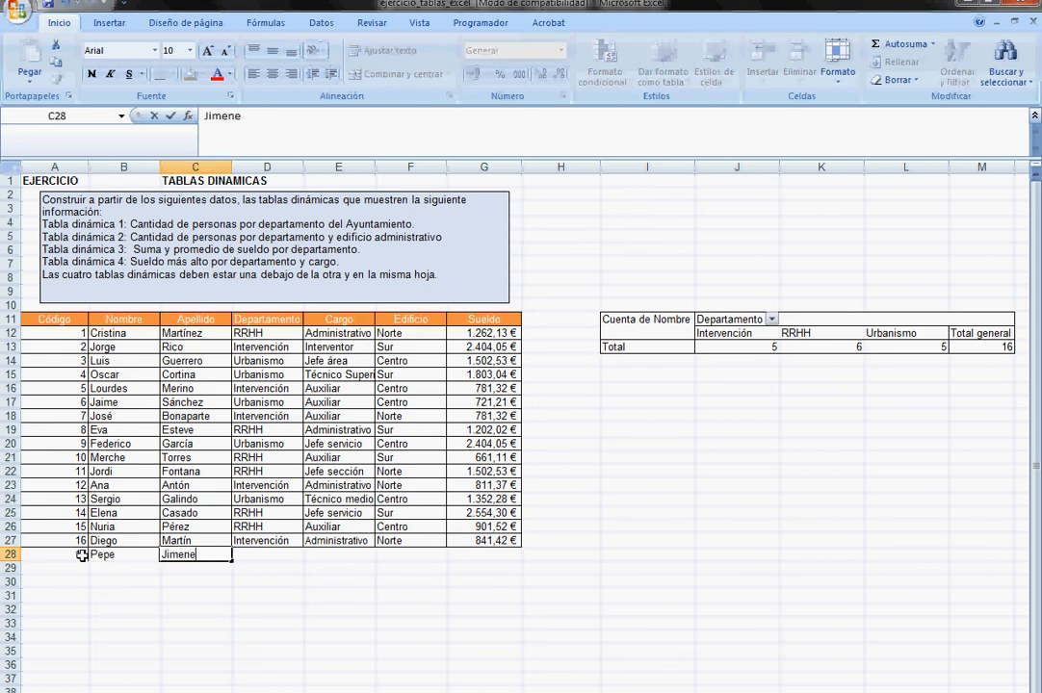
key("Tab")
Step: Complete the row 28 record with department Intervención, position Administrativo, building Norte and salary 1000
type("Intervención")
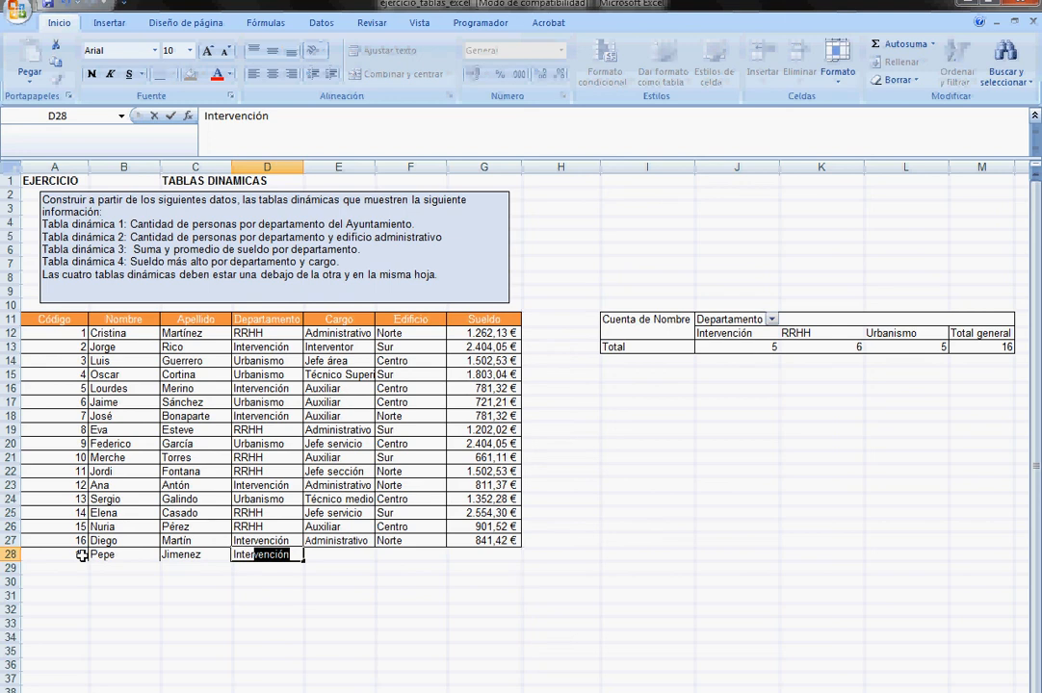
key("Tab")
type("Administrativo")
key("Tab")
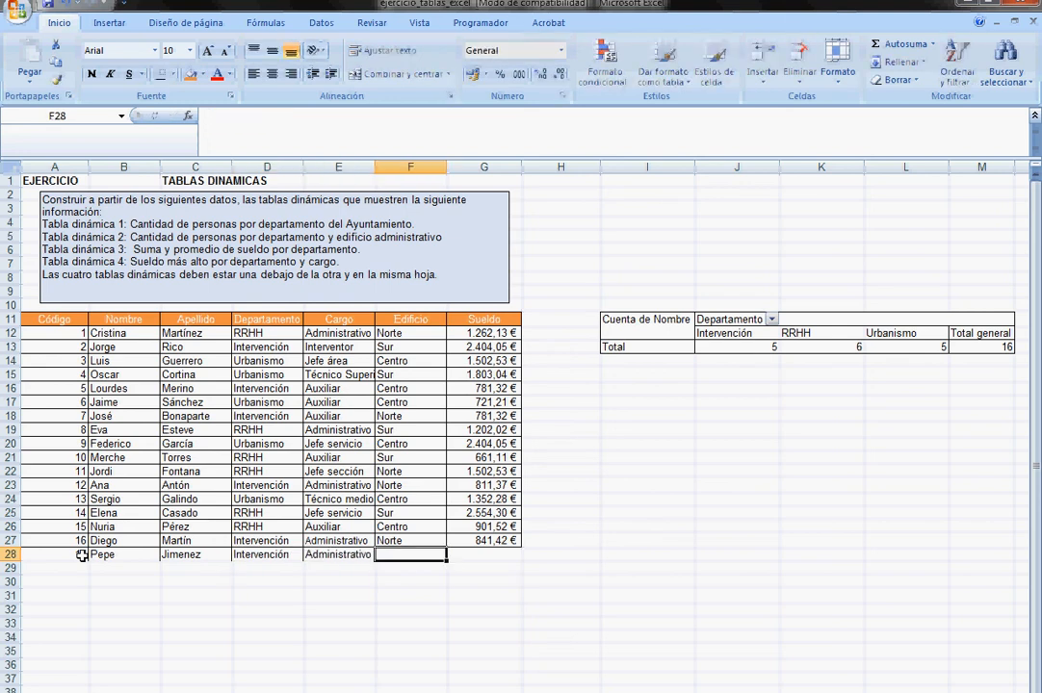
type("Norte")
key("Tab")
type("100")
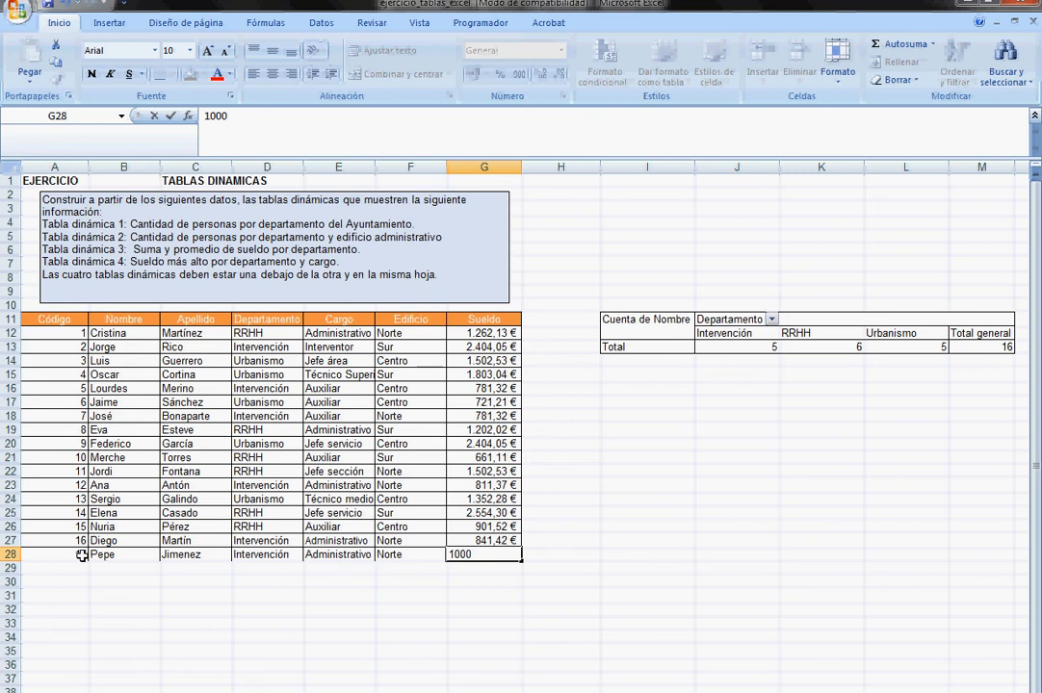
key("Return")
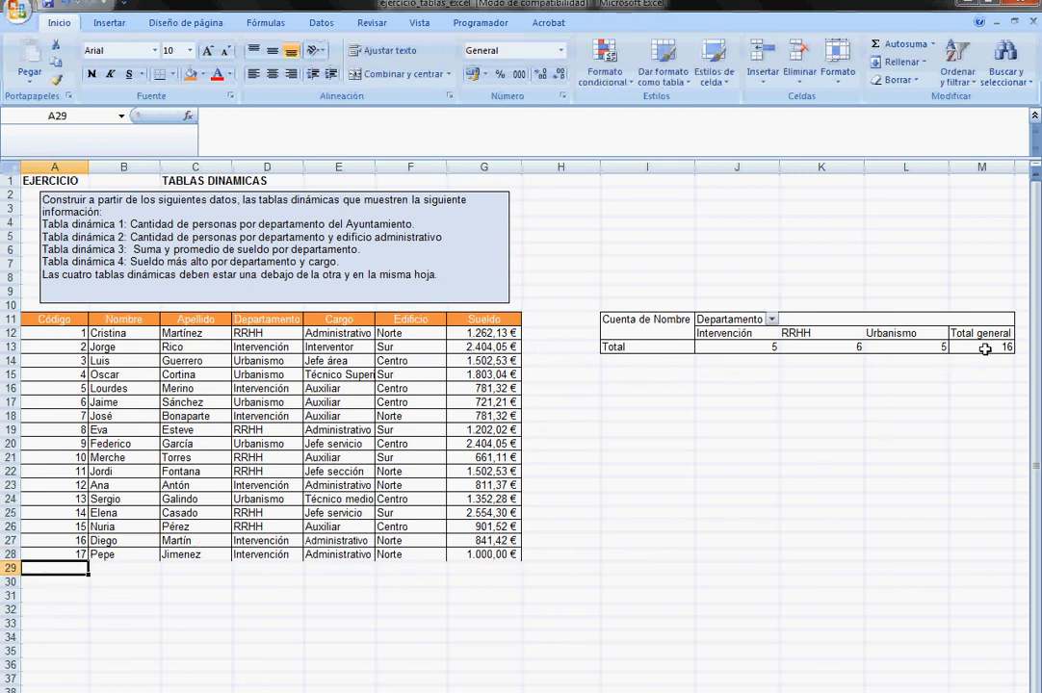
Step: Check the pivot table's grand total against its source range A11:G27
mouse_move(998, 347)
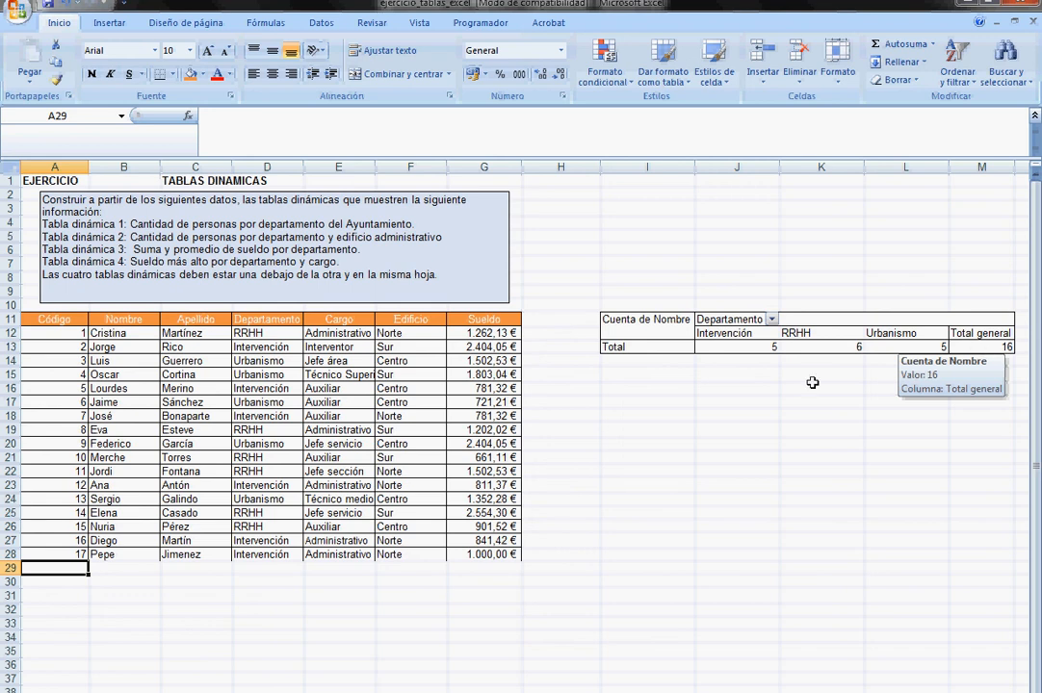
left_click_drag(44, 319, 505, 540)
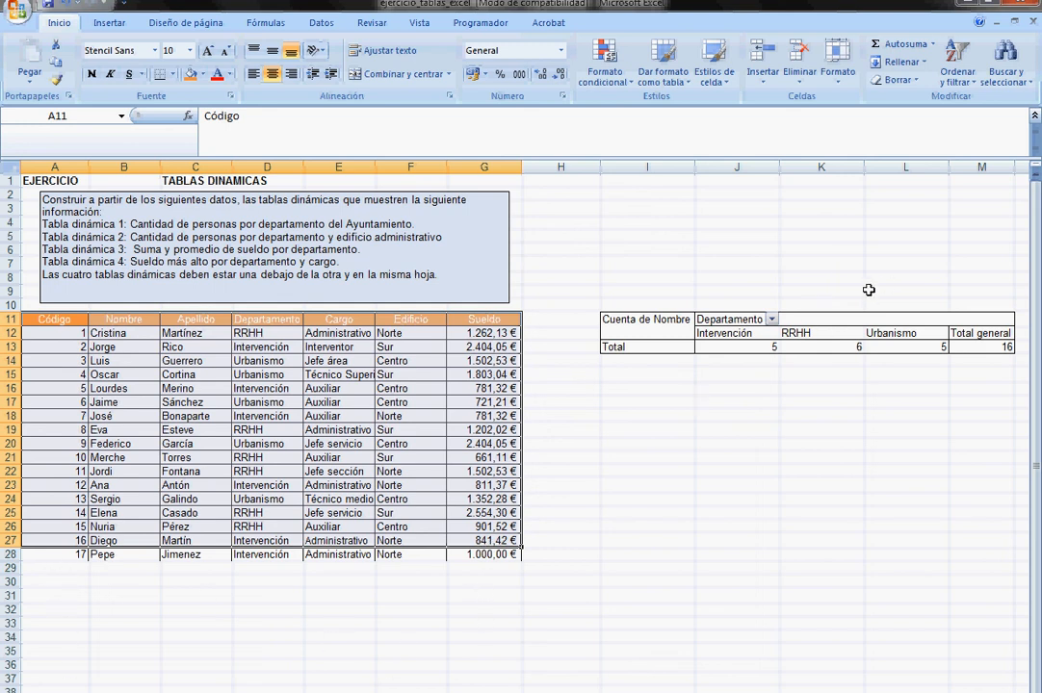
left_click(554, 400)
Step: Delete the pivot table by clearing the cells I9:M17
left_click_drag(607, 294, 968, 400)
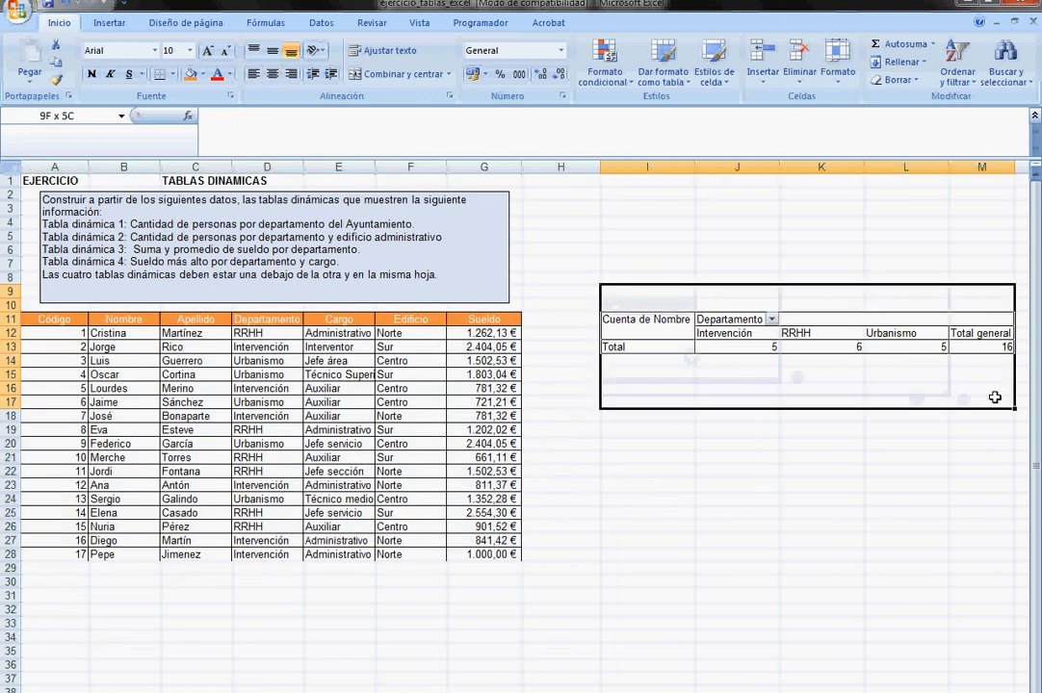
key("Delete")
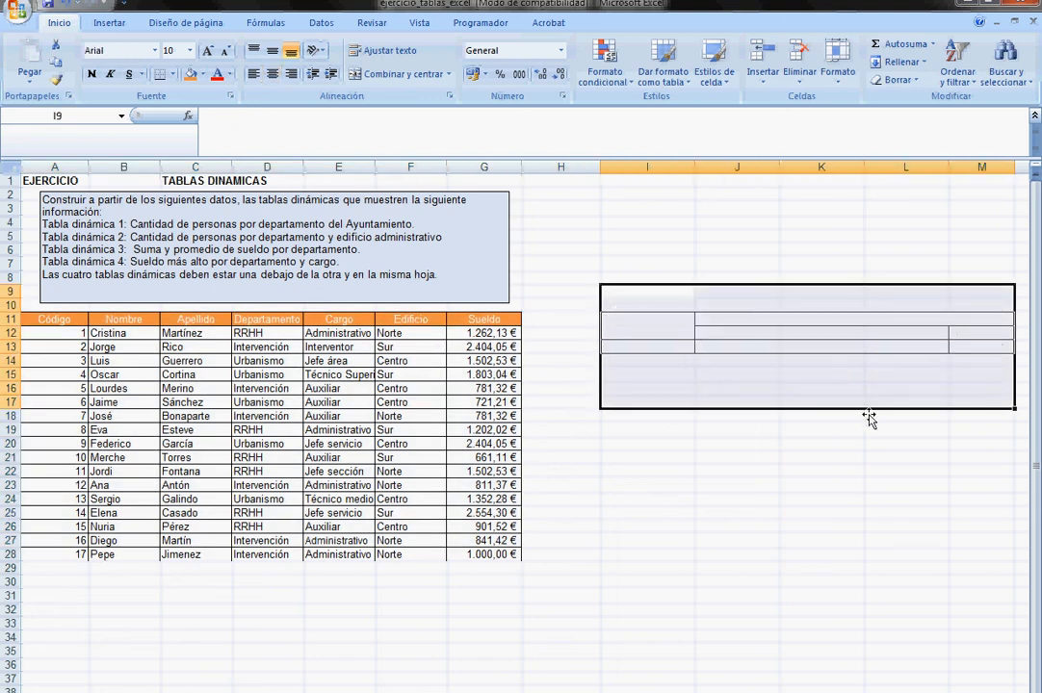
left_click(598, 430)
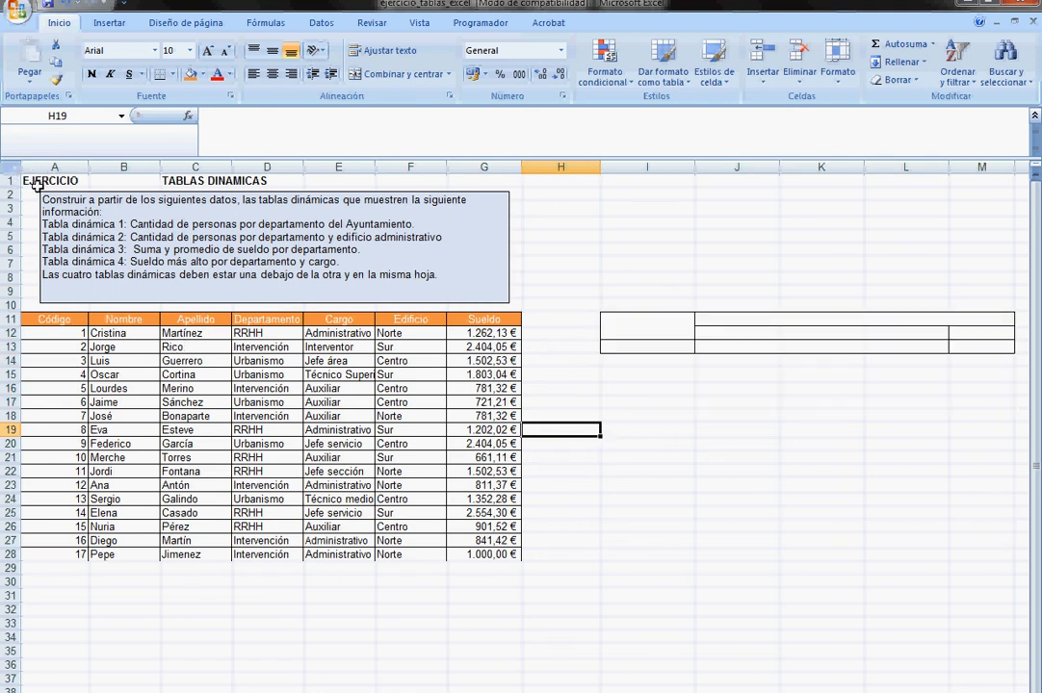
Step: Clear the EJERCICIO and TABLAS DINAMICAS headings from cells A1:E1
left_click_drag(50, 184, 307, 185)
key("Delete")
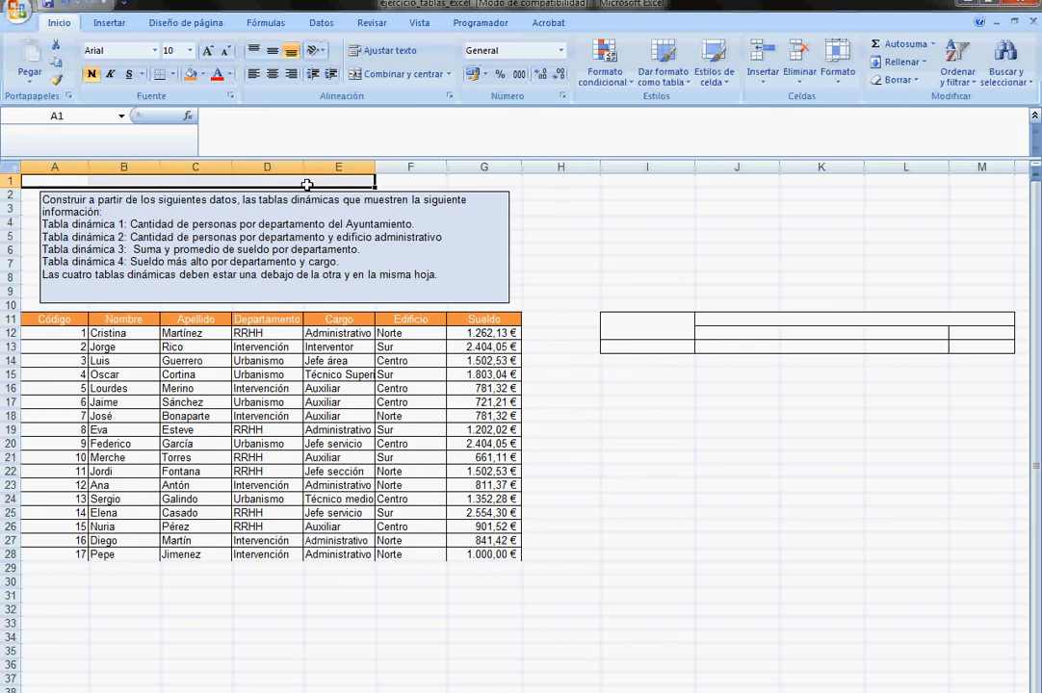
Step: Delete the exercise instructions text box and move the employee table from A11:G28 up to cell A1
left_click(347, 192)
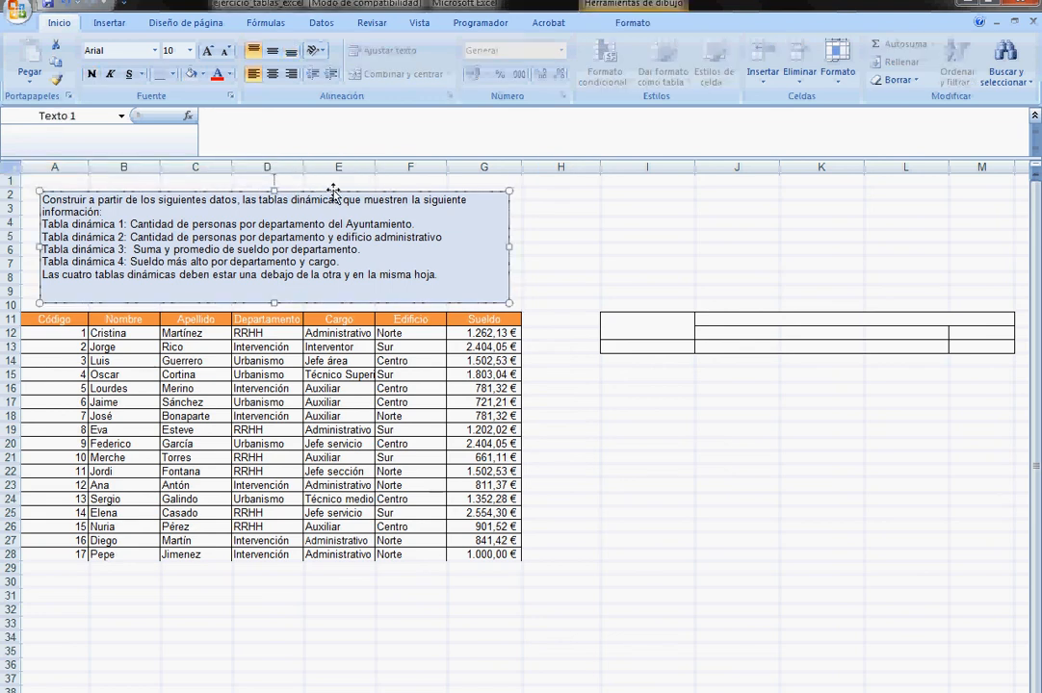
key("Delete")
left_click_drag(51, 319, 490, 549)
key("ctrl+c")
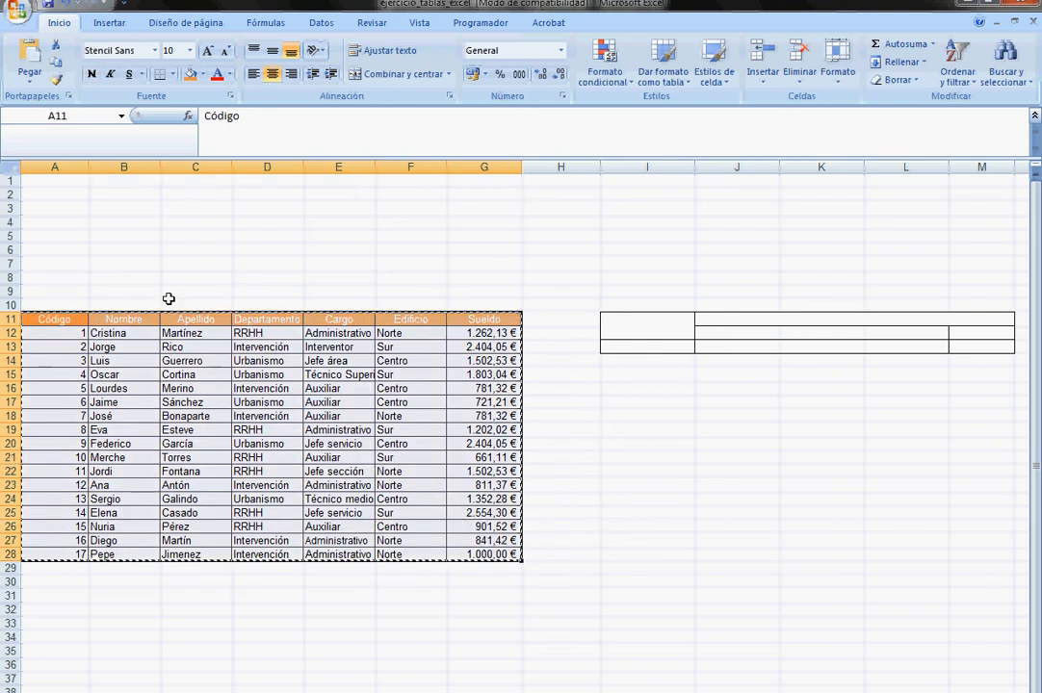
left_click(67, 183)
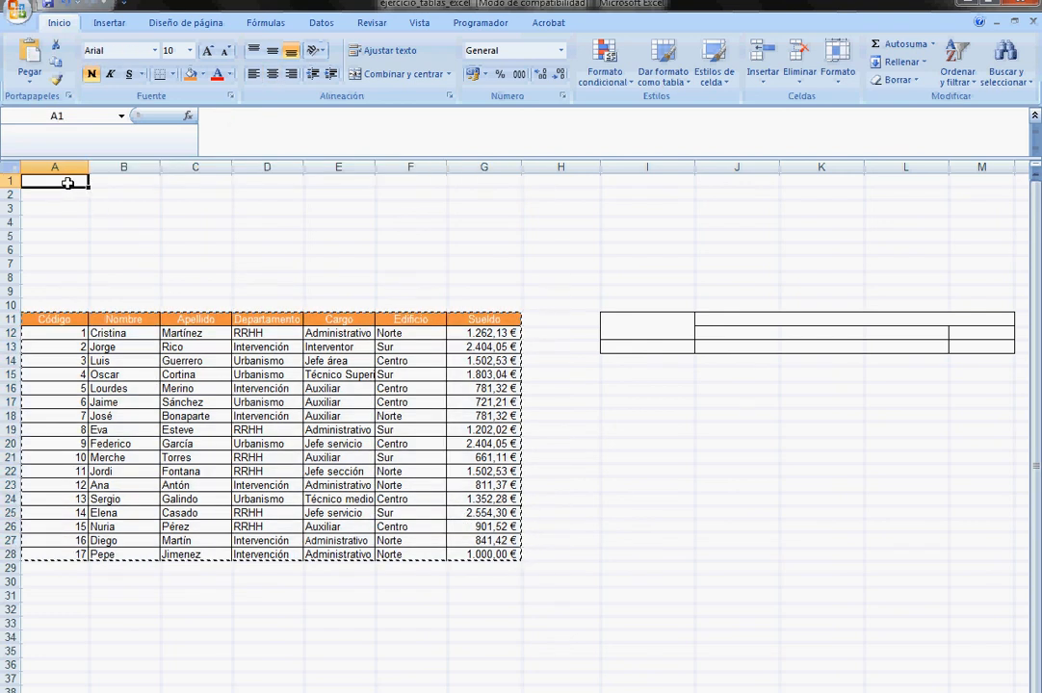
key("ctrl+v")
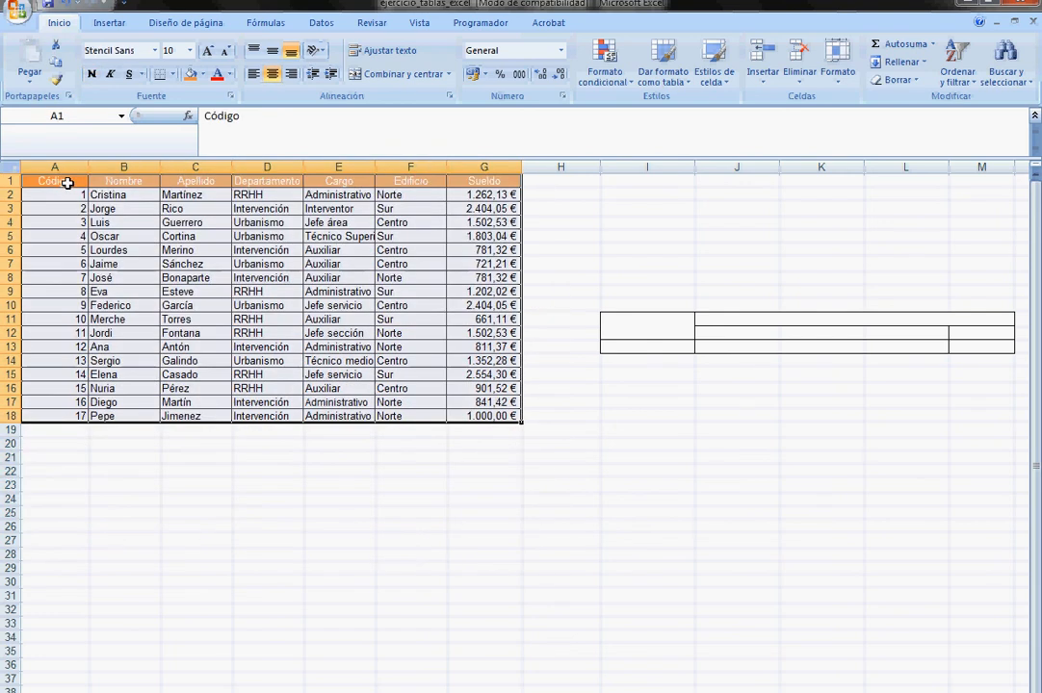
left_click(549, 436)
Step: Start a new pivot table at cell I14 of the existing sheet, using the entire columns A:G as its source range
left_click(624, 363)
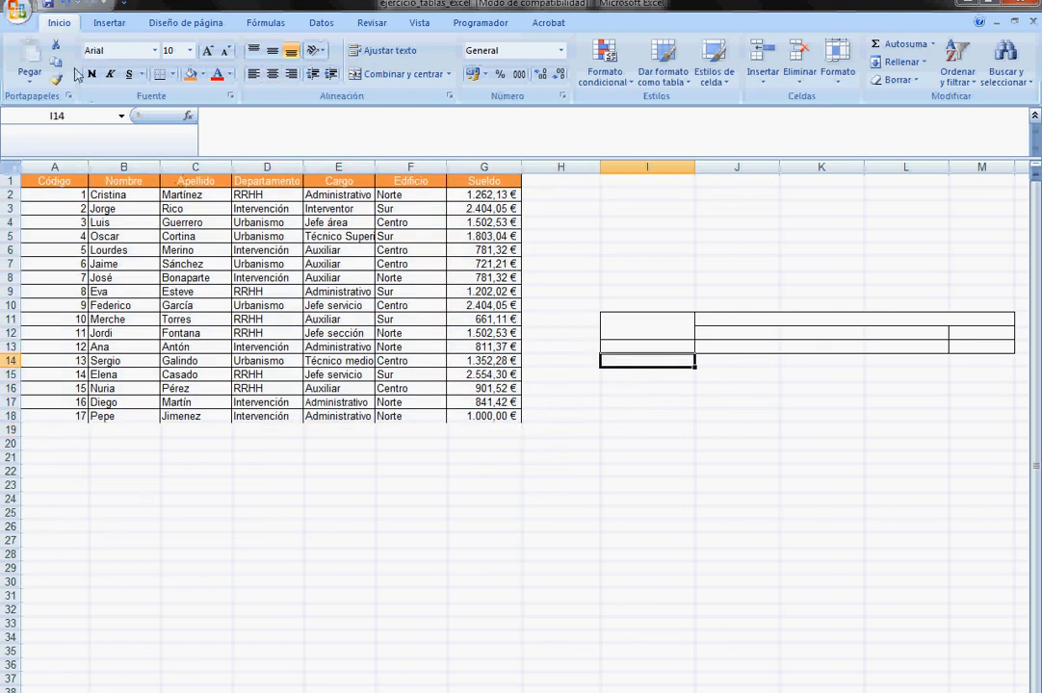
left_click(106, 26)
left_click(39, 80)
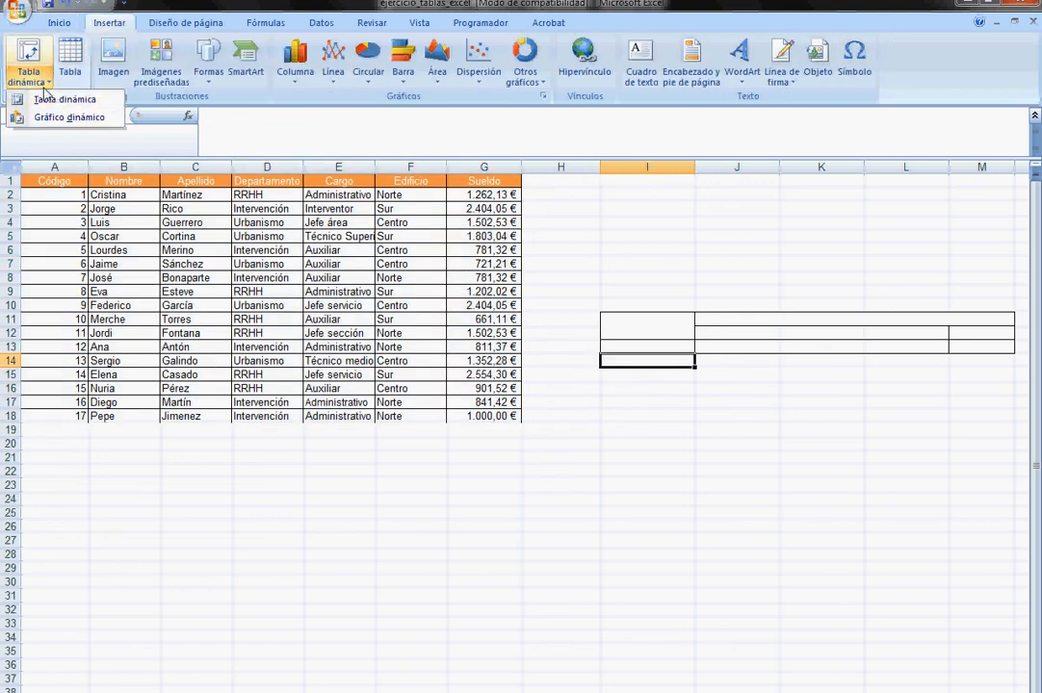
left_click(56, 101)
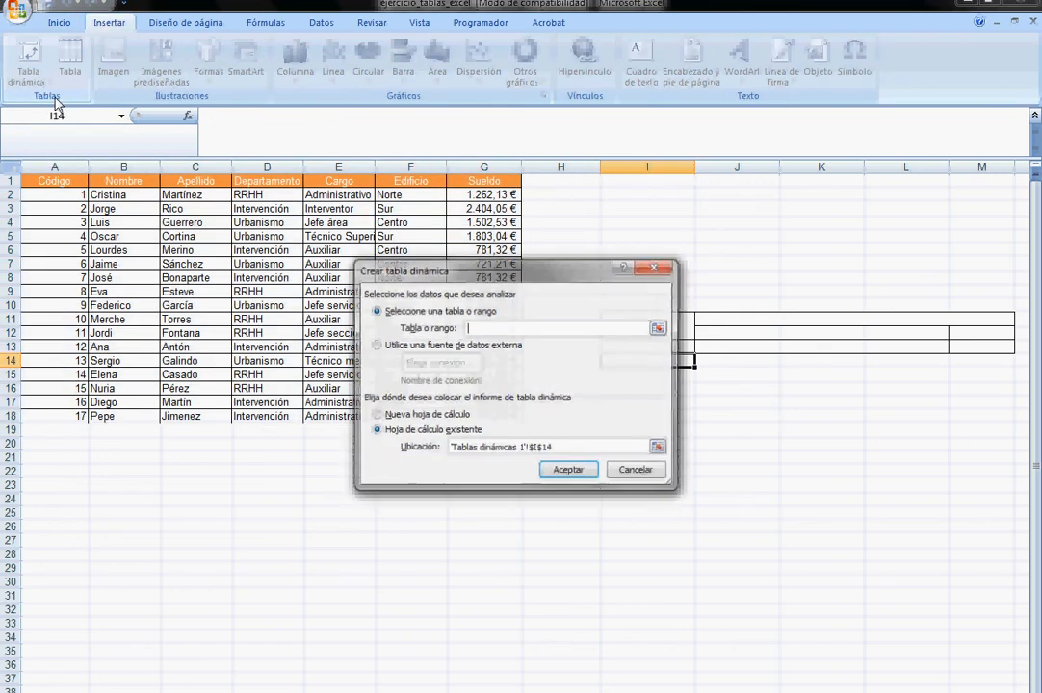
left_click(660, 328)
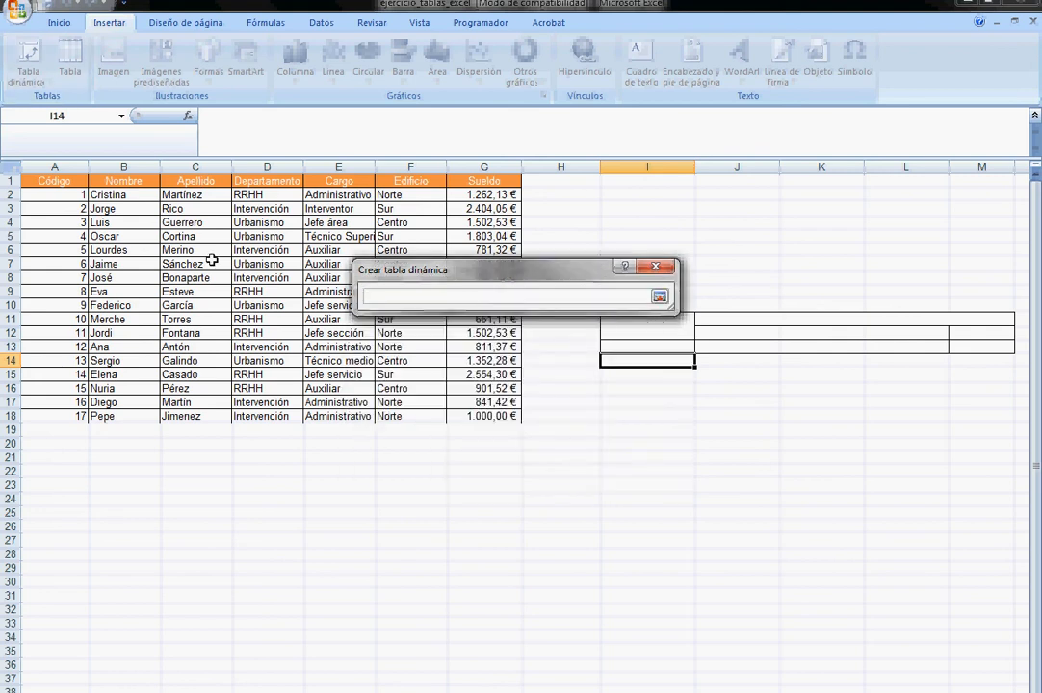
left_click_drag(77, 187, 481, 415)
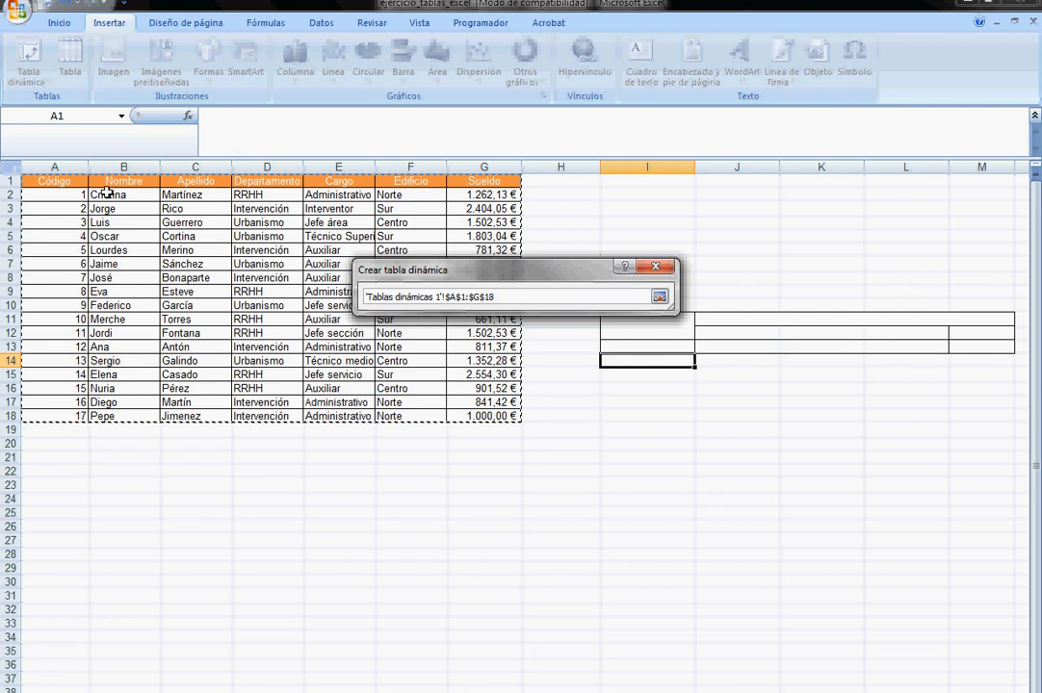
left_click_drag(68, 166, 471, 165)
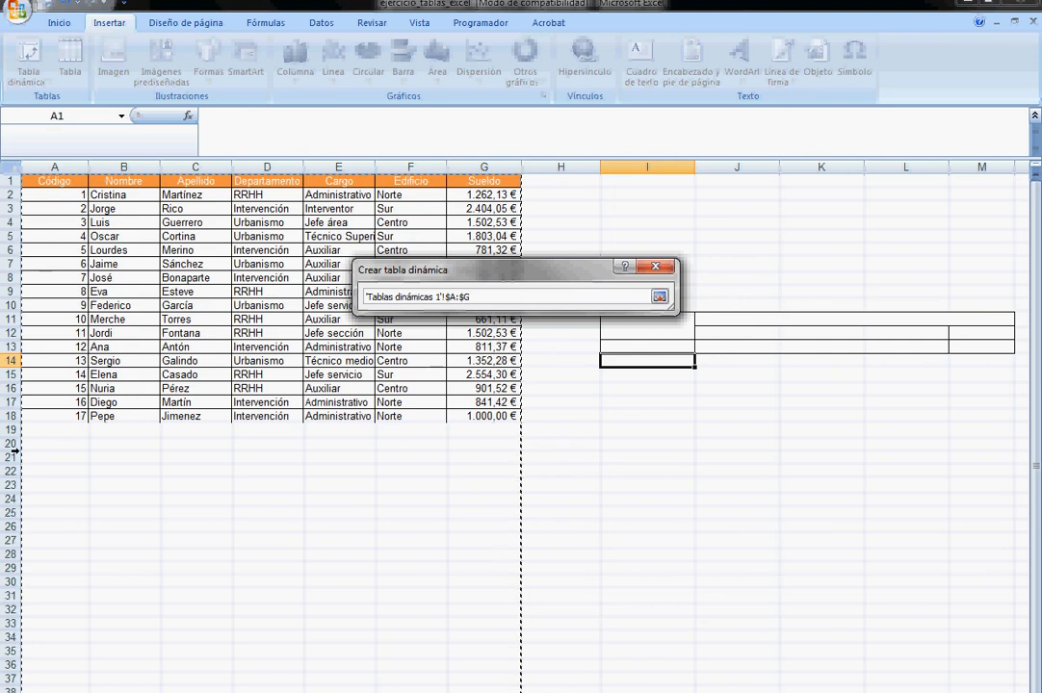